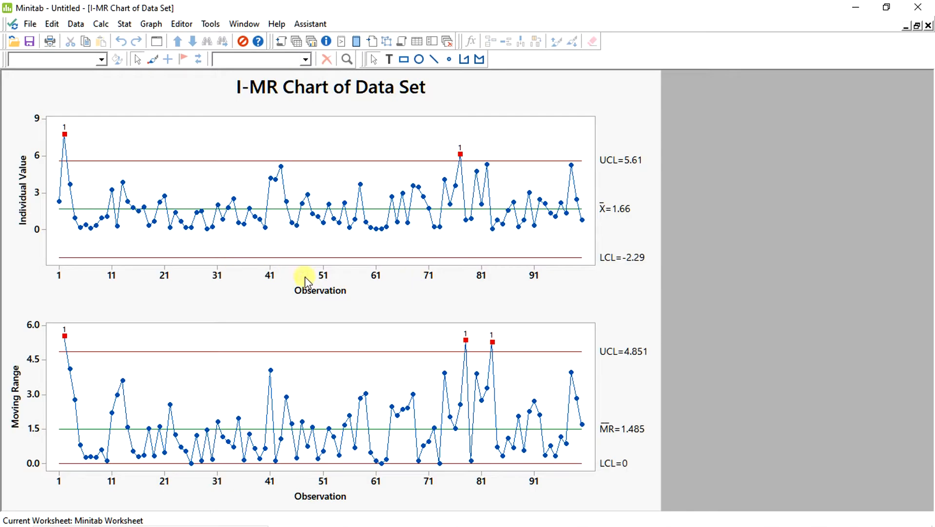
Set up a normal capability analysis of the Data Set column with subgroup size 1, upper spec 6 and average moving range estimation
left_click(125, 24)
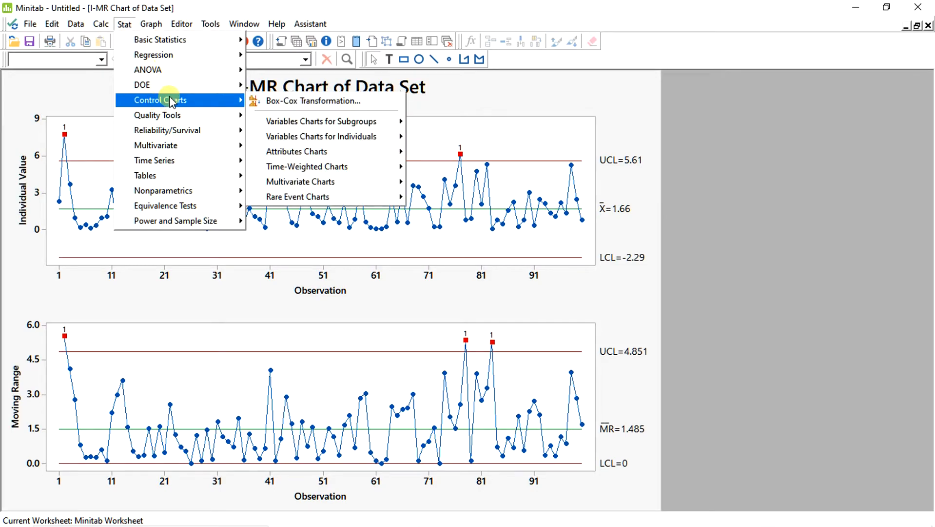
mouse_move(170, 117)
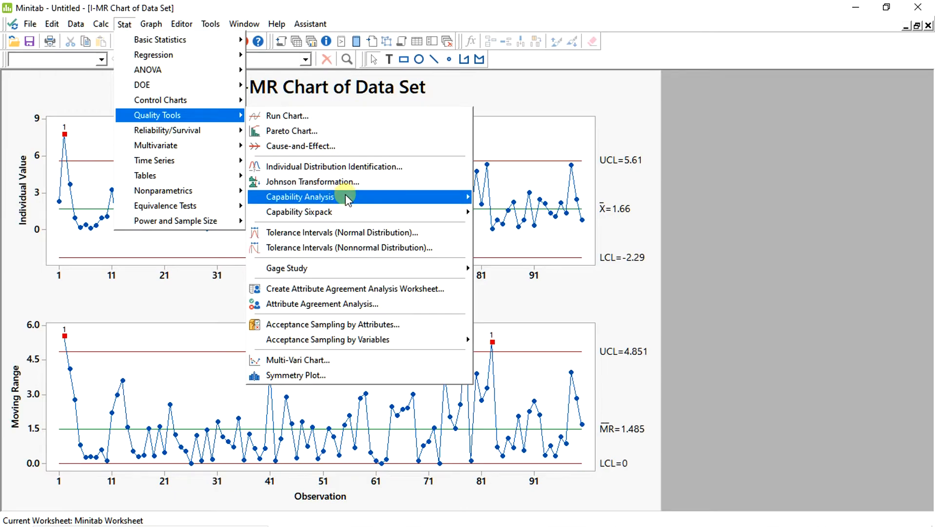
mouse_move(345, 195)
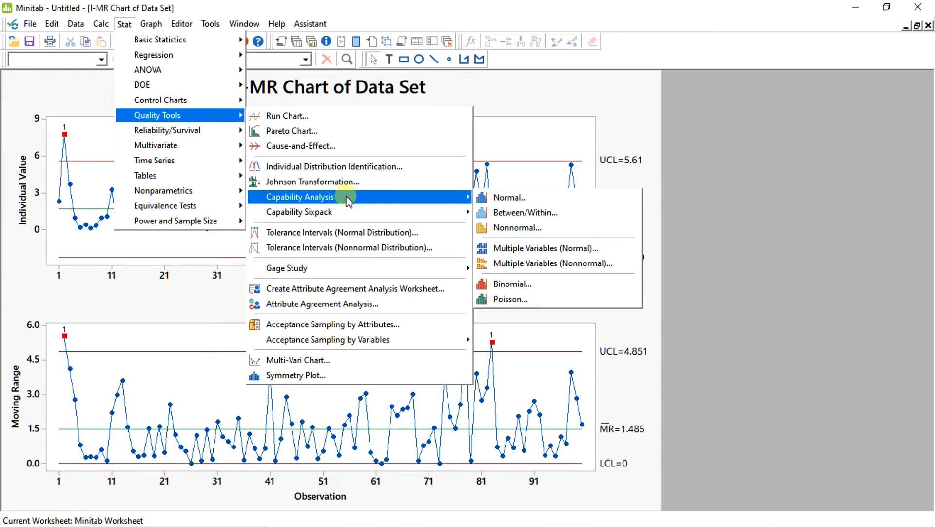
left_click(508, 198)
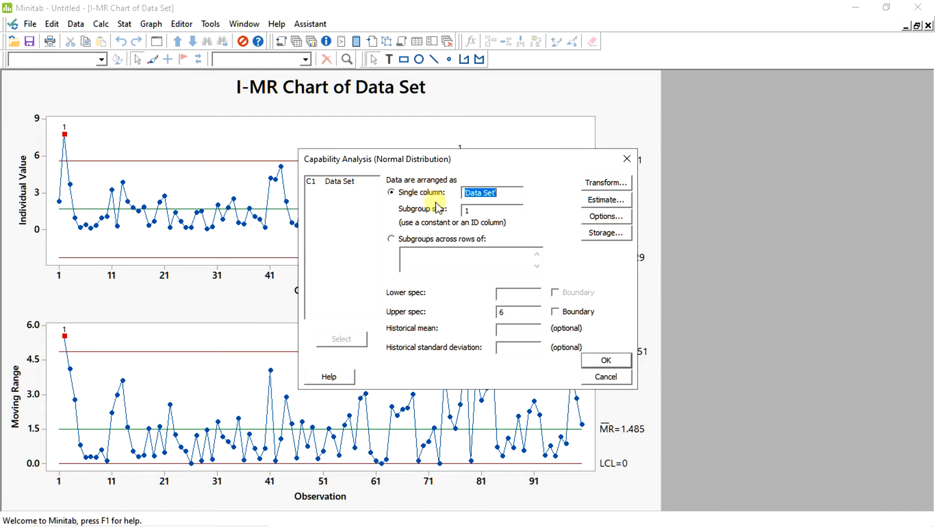
left_click(487, 209)
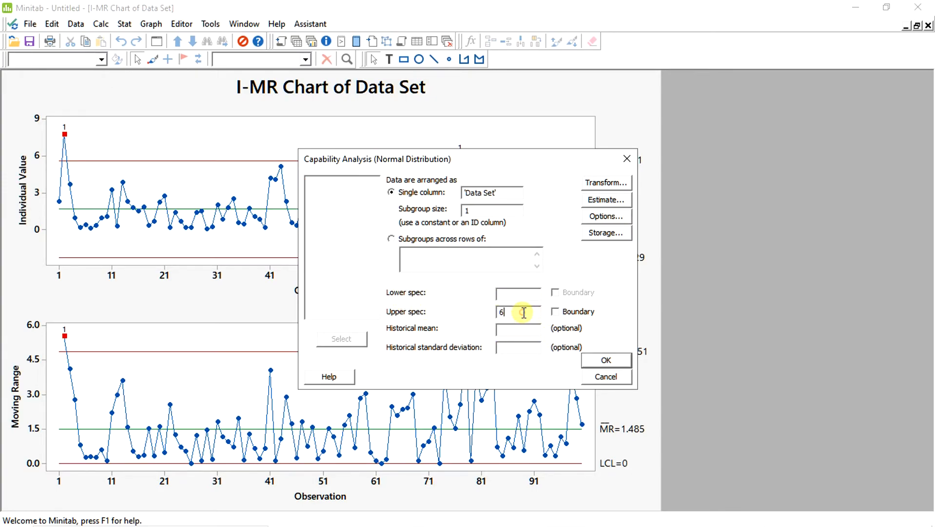
left_click(606, 200)
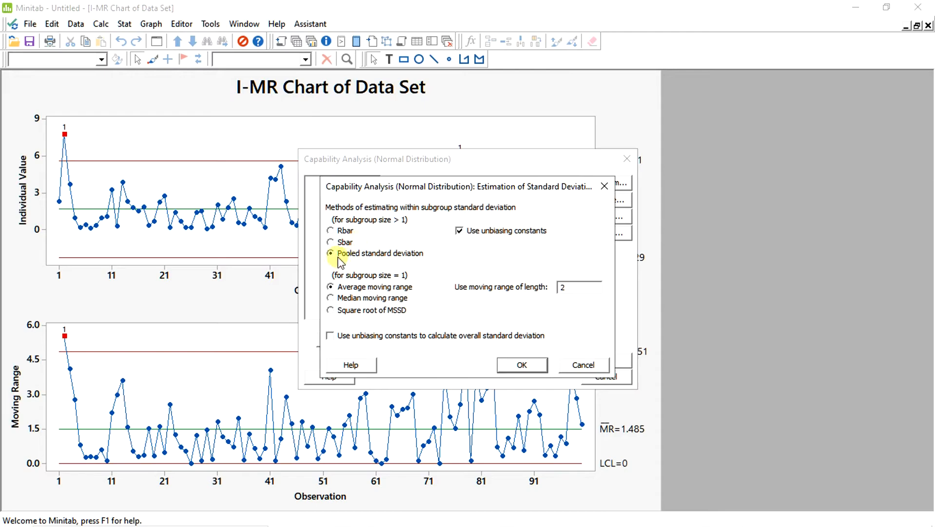
left_click(522, 364)
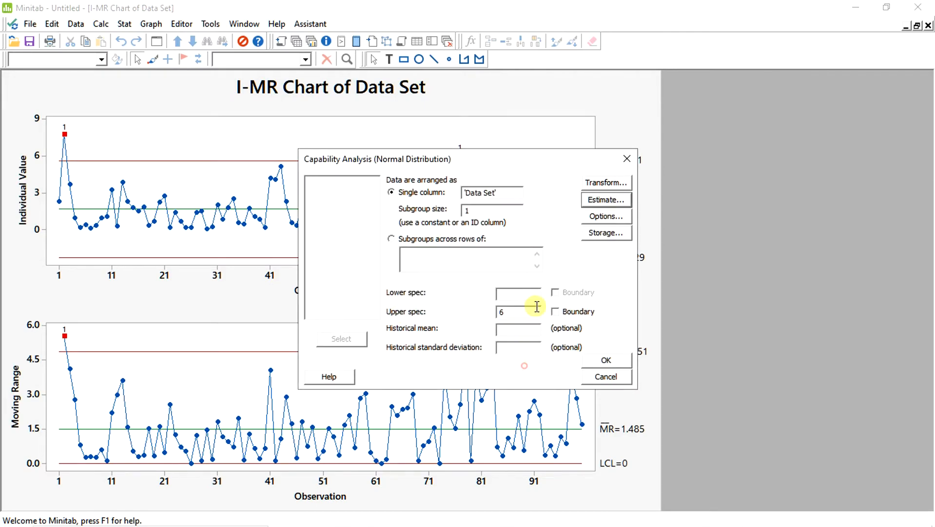
Restrict the capability analysis to overall analysis, title it "Capability - With Normal assumption", and generate the report
left_click(616, 218)
left_click(334, 254)
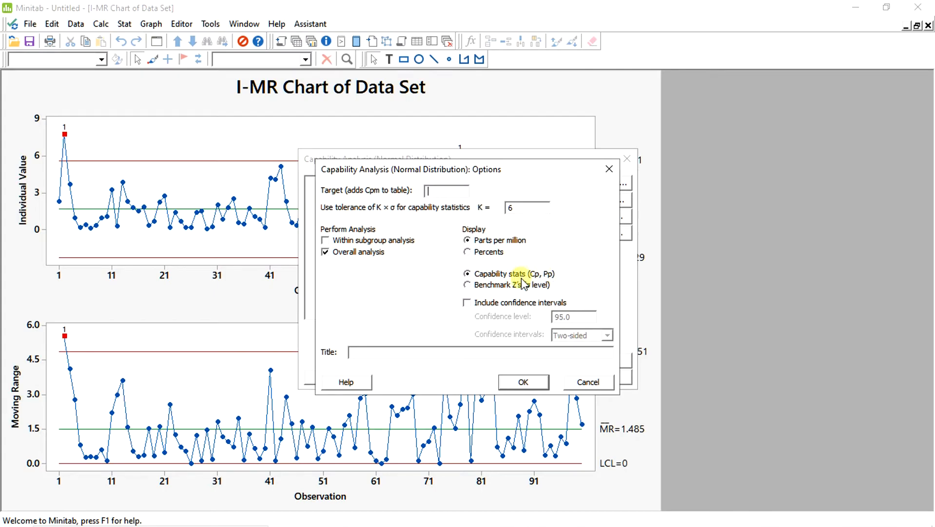
left_click(537, 381)
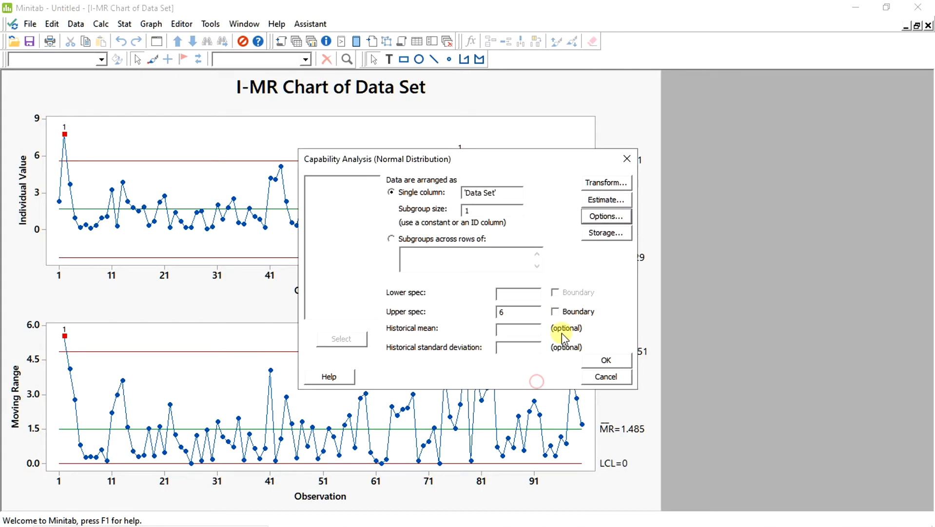
left_click(607, 217)
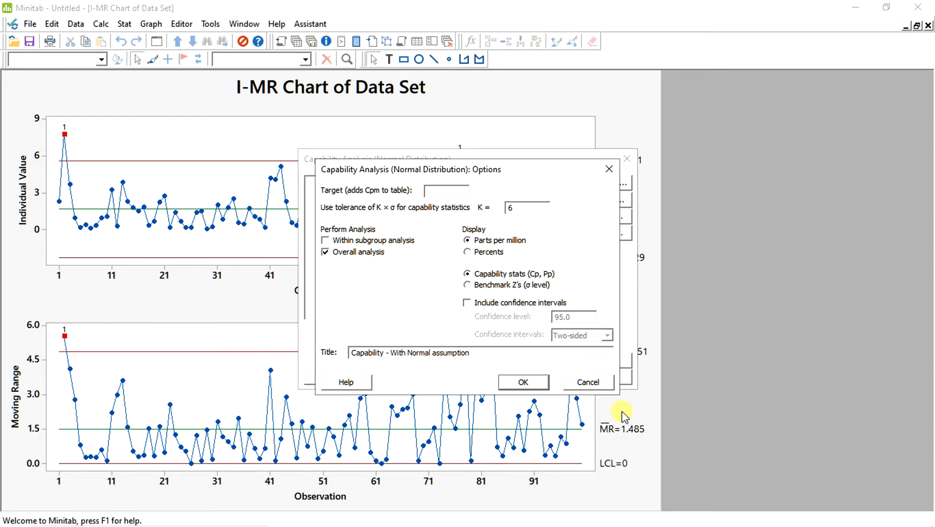
left_click(524, 382)
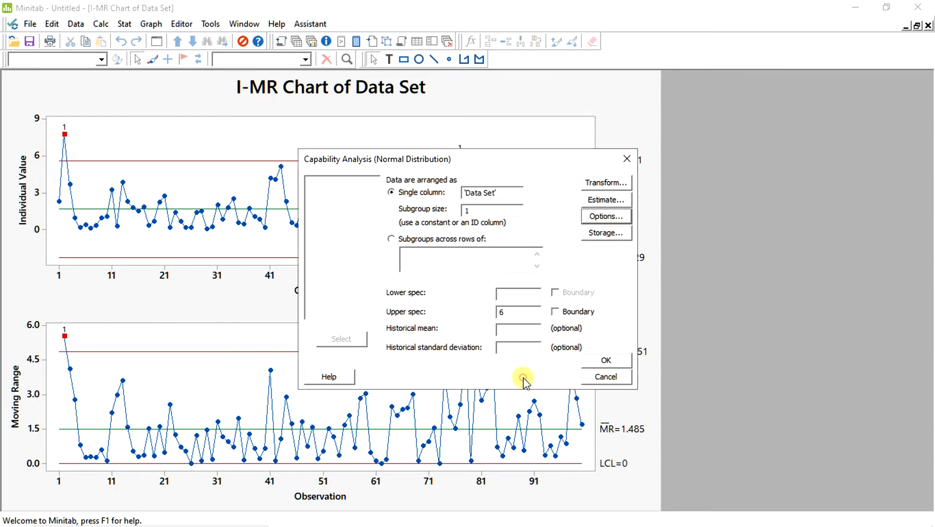
left_click(606, 361)
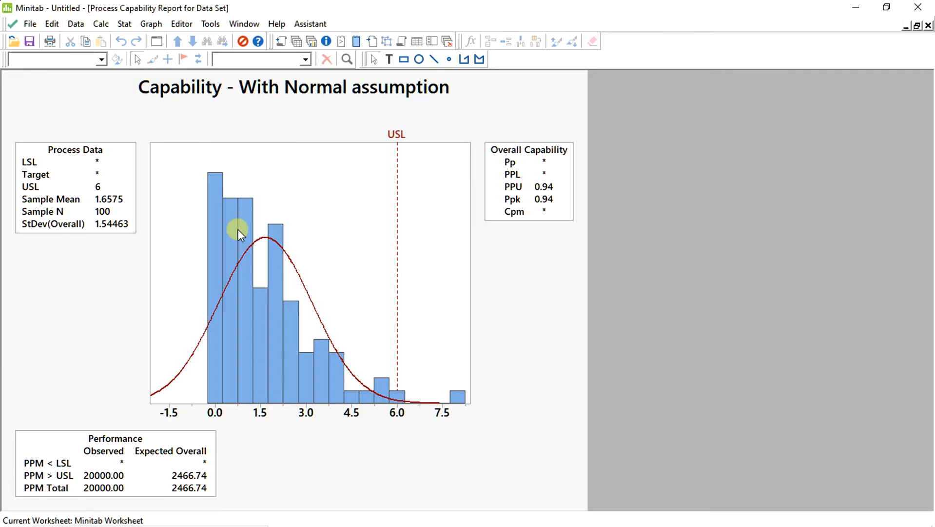
left_click(125, 24)
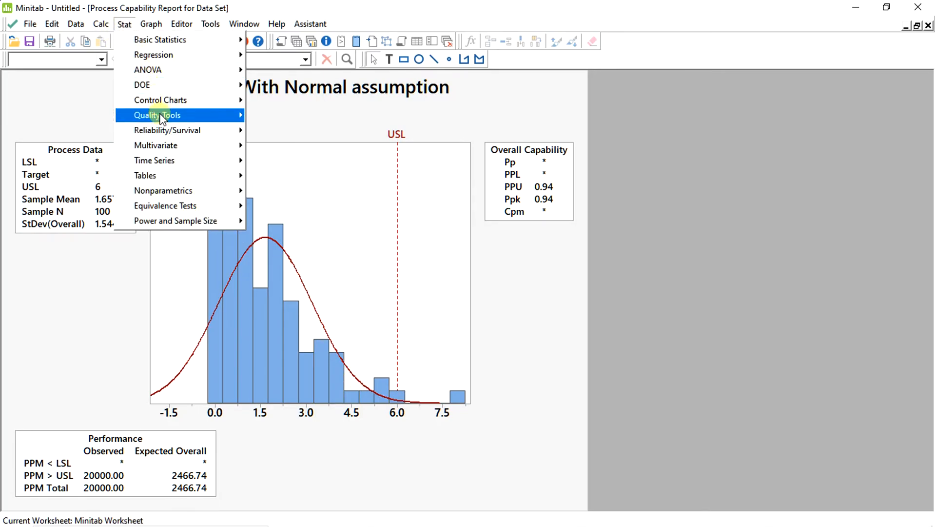
mouse_move(161, 115)
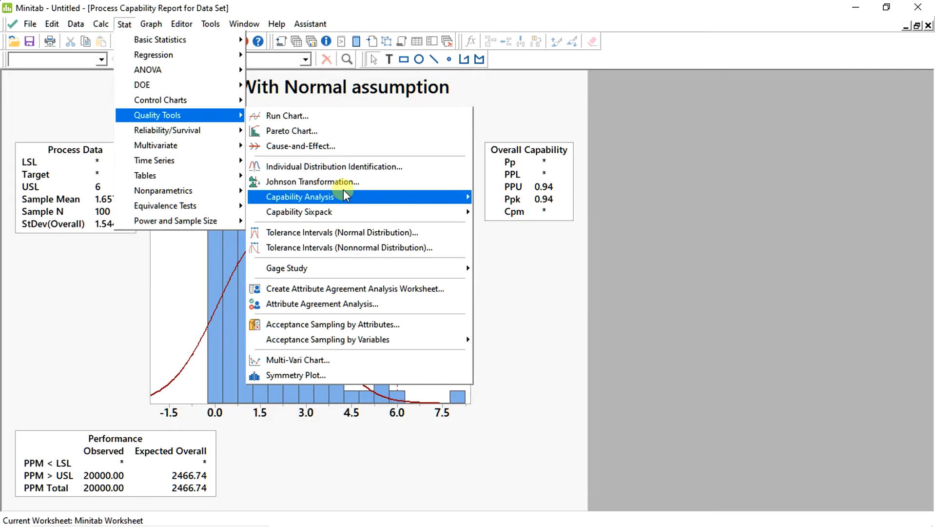
mouse_move(343, 192)
left_click(520, 228)
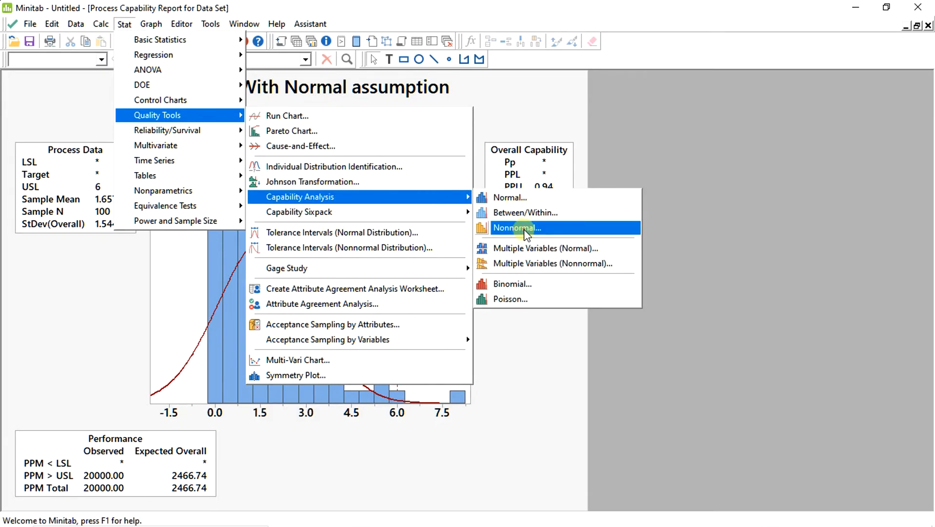
left_click(526, 198)
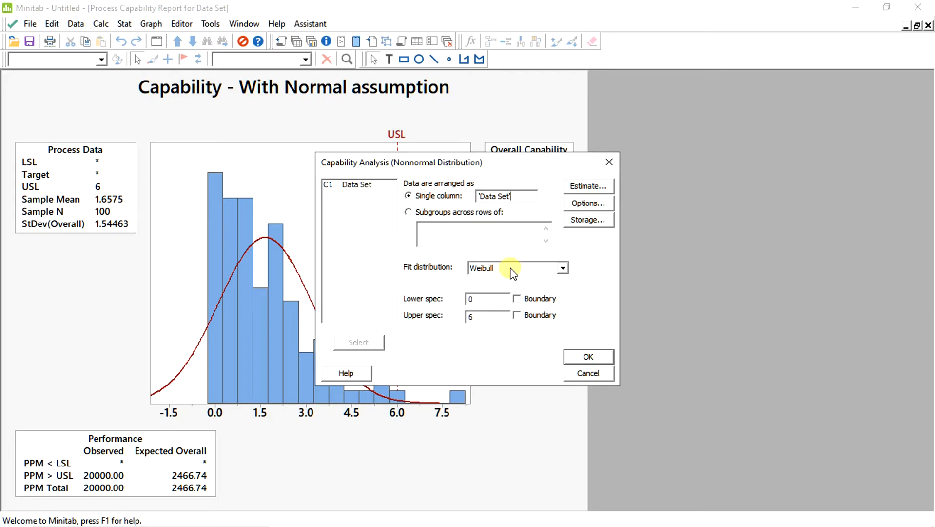
left_click(599, 377)
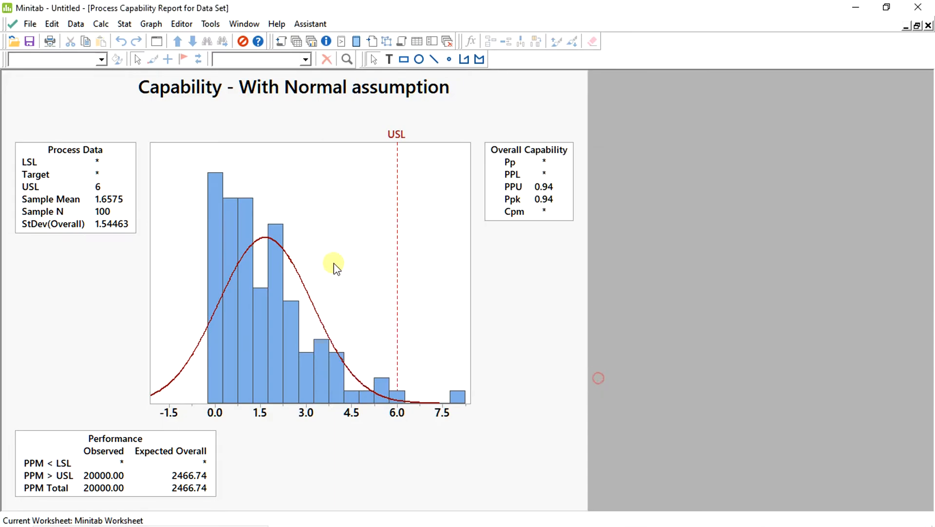
Run individual distribution identification on the Data Set column using all distributions and transformations
left_click(82, 28)
left_click(126, 26)
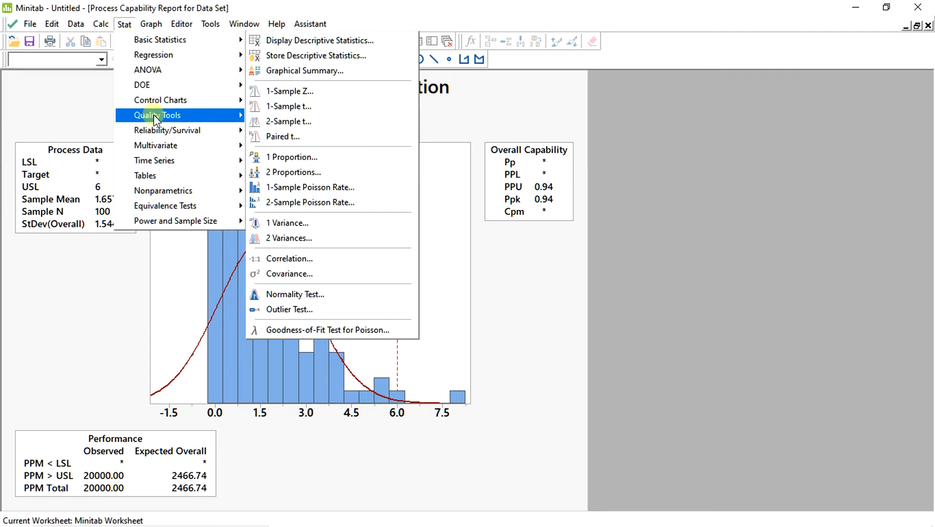
mouse_move(154, 116)
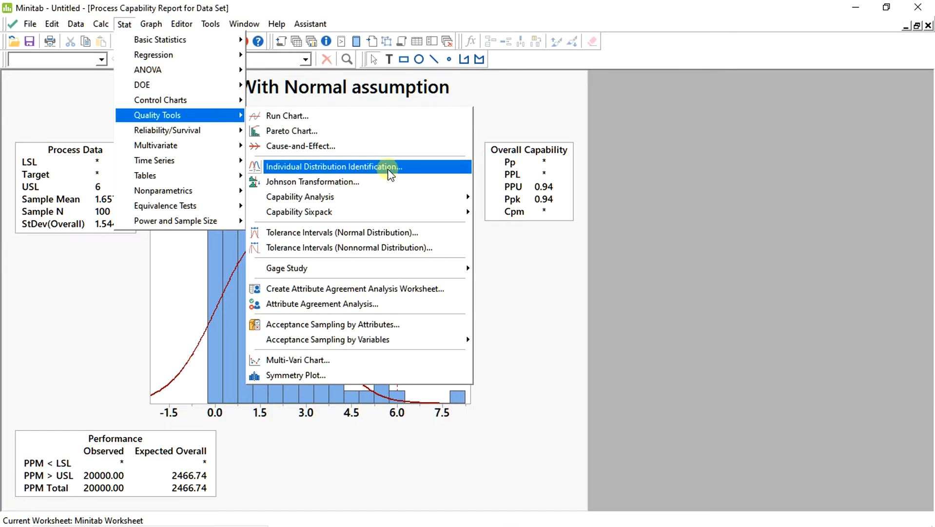
left_click(407, 168)
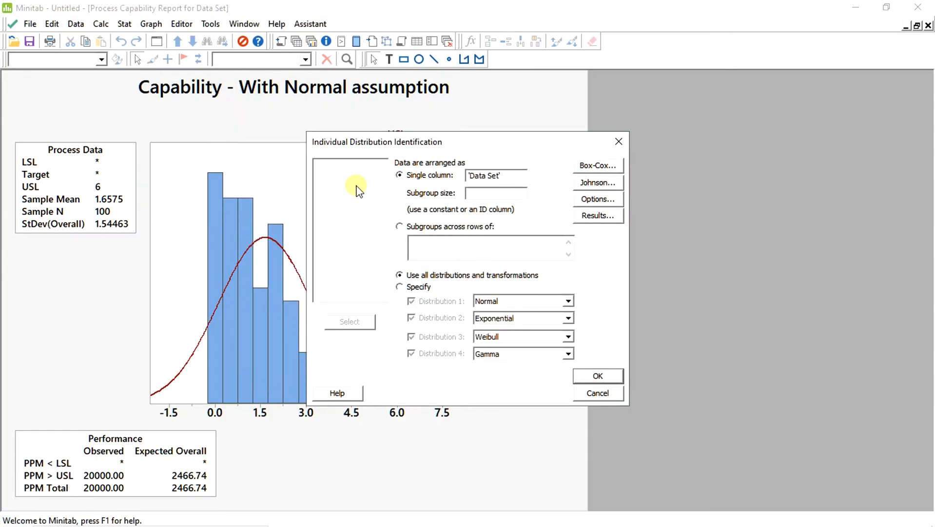
left_click(513, 177)
left_click(599, 374)
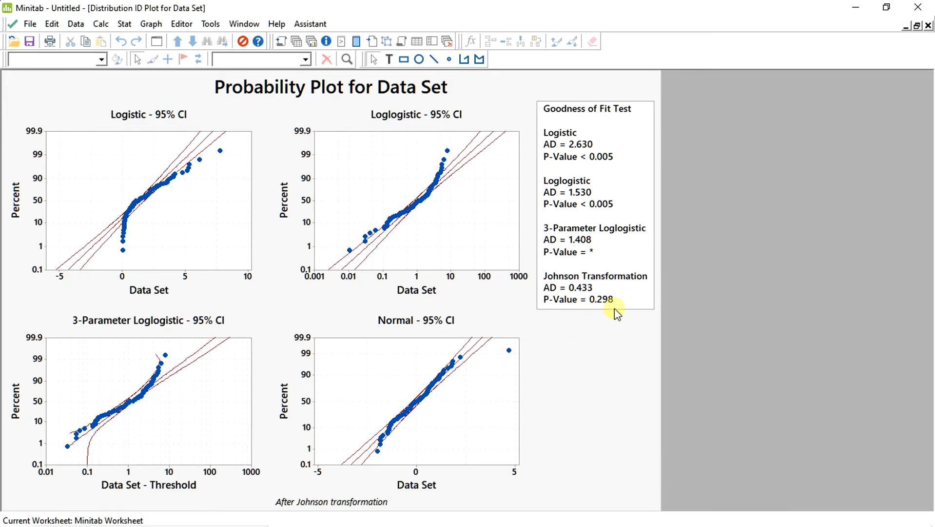
Review the goodness-of-fit results in the other distribution ID plots, including the gamma, exponential and Weibull fits
left_click(312, 42)
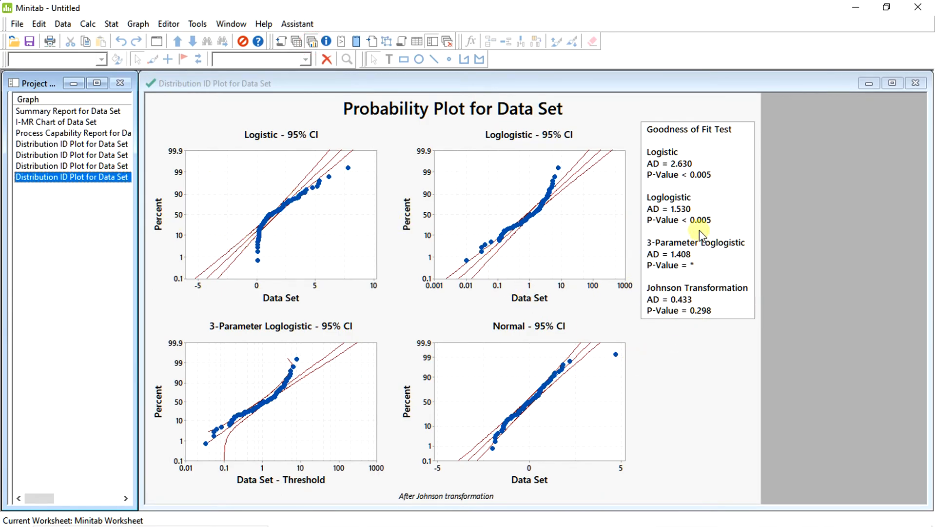
left_click(101, 165)
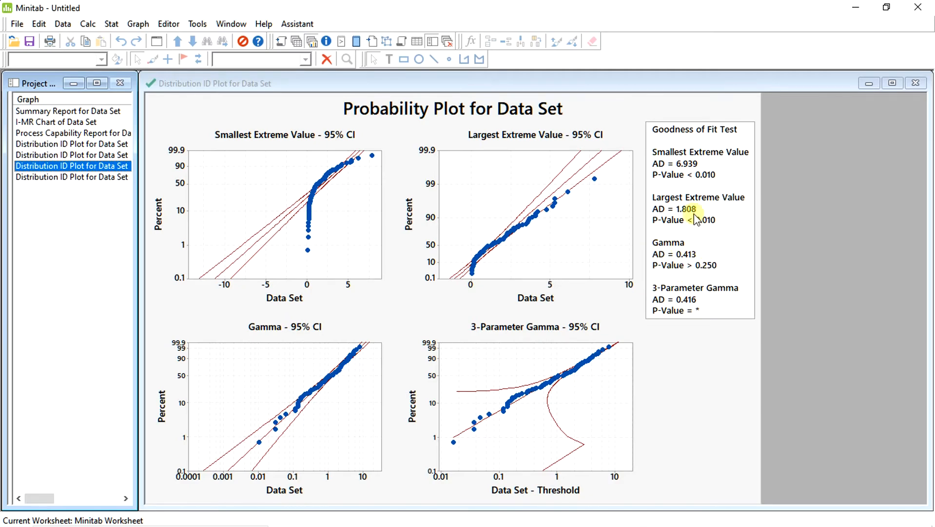
left_click(109, 155)
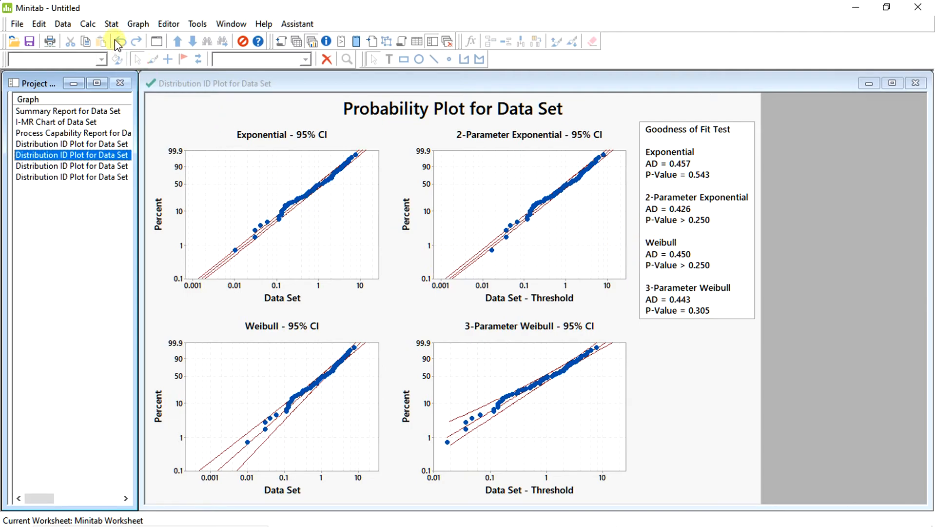
Run a nonnormal capability analysis of Data Set with a Weibull fit, lower spec 0 and upper spec 6, and maximize the report
left_click(112, 24)
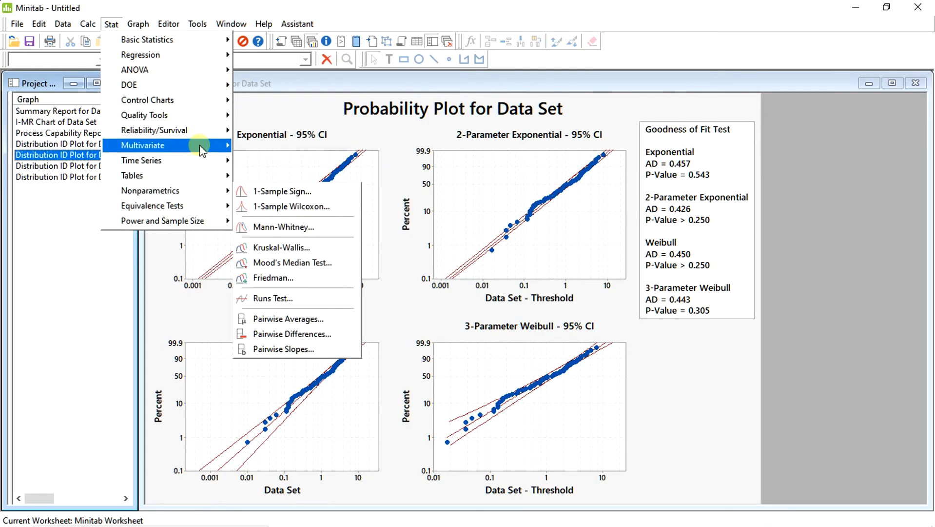
mouse_move(194, 116)
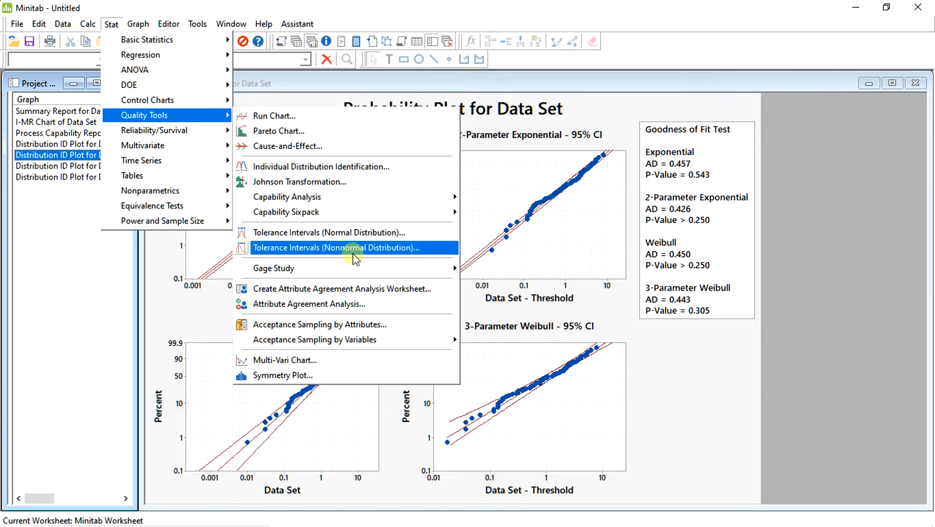
mouse_move(411, 195)
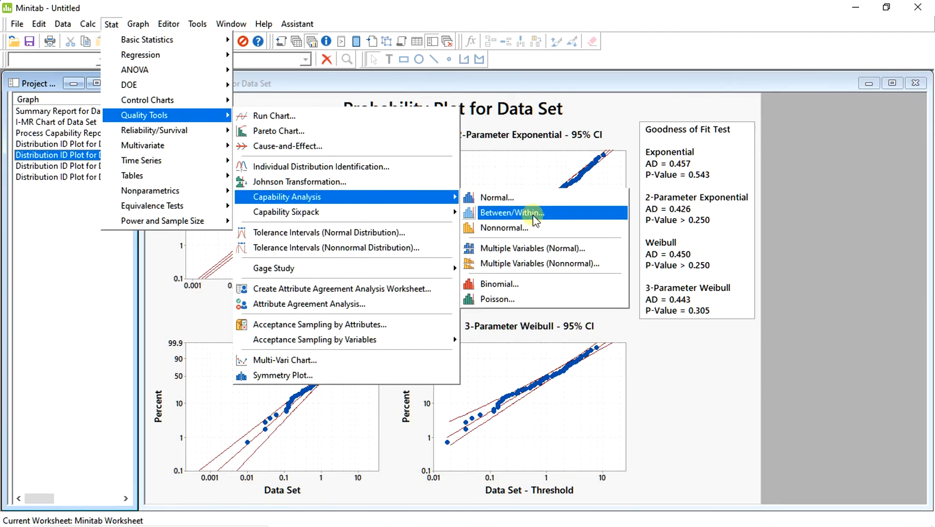
left_click(517, 227)
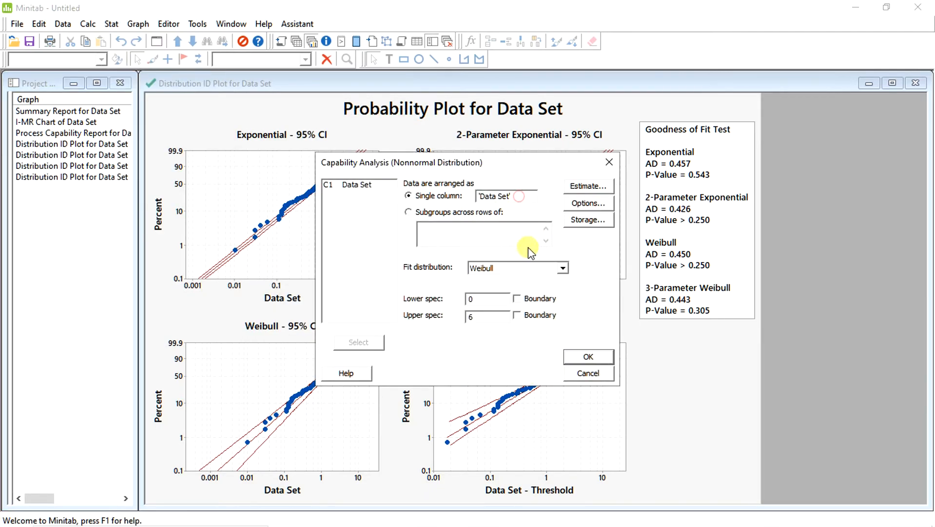
left_click(587, 357)
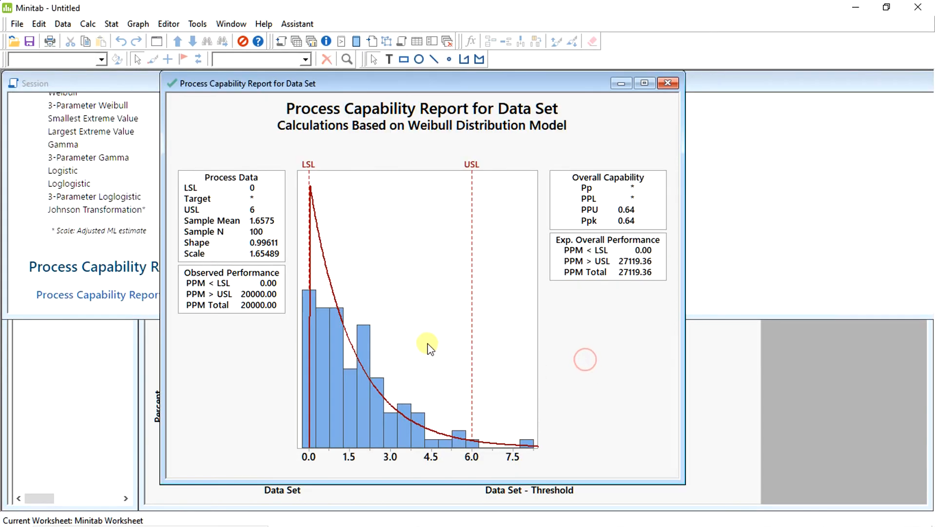
left_click(643, 84)
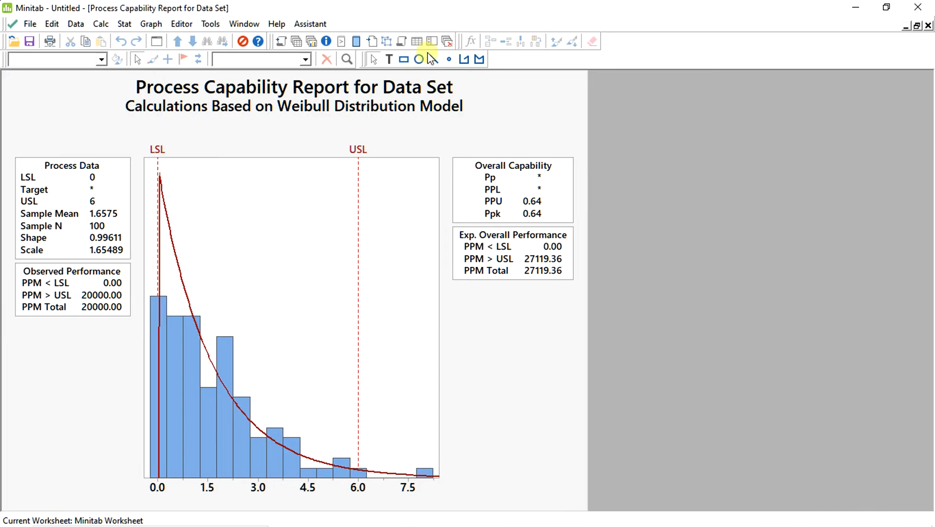
Bring up the earlier normal-assumption capability report to compare it with the Weibull-based one
left_click(311, 42)
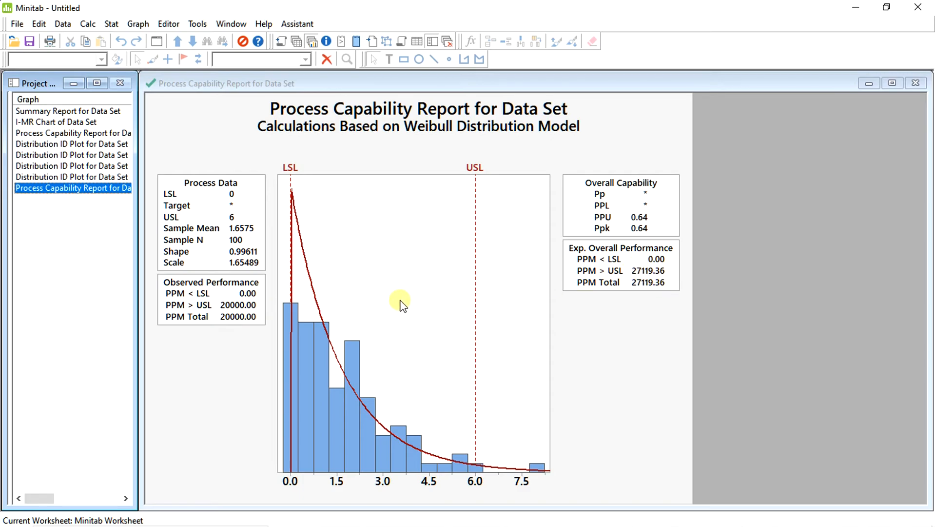
left_click(42, 133)
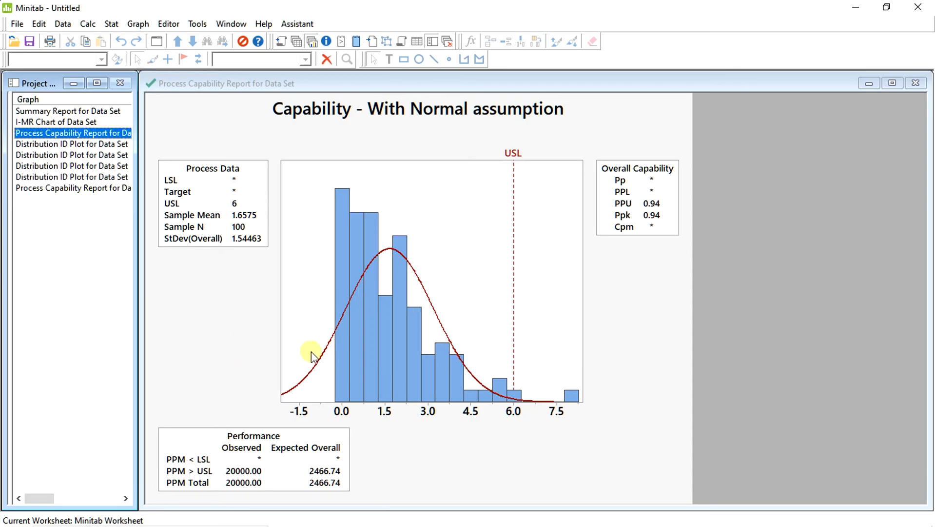
key("alt+Tab")
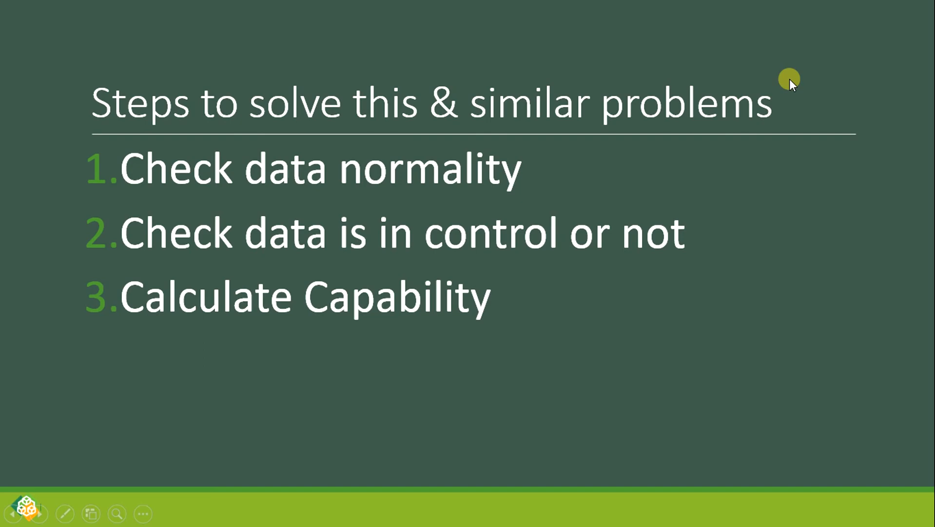
key("Right")
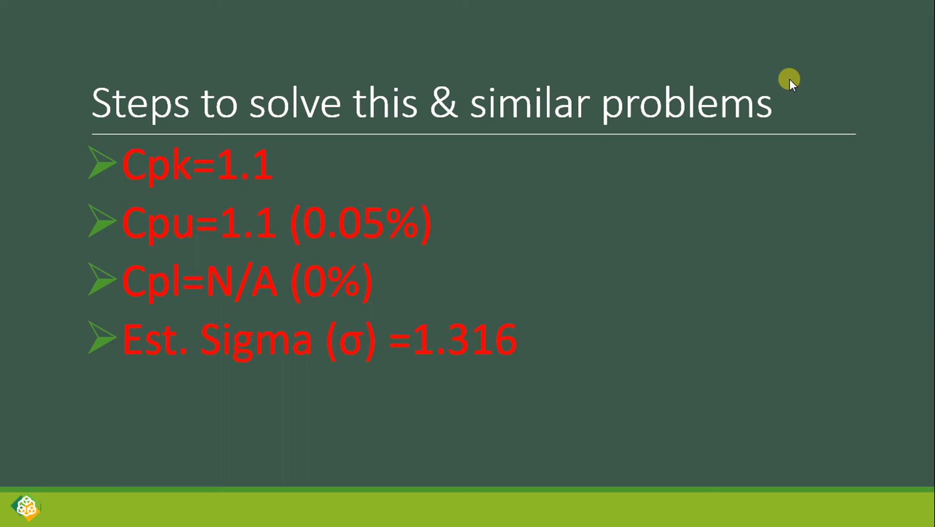
key("Right")
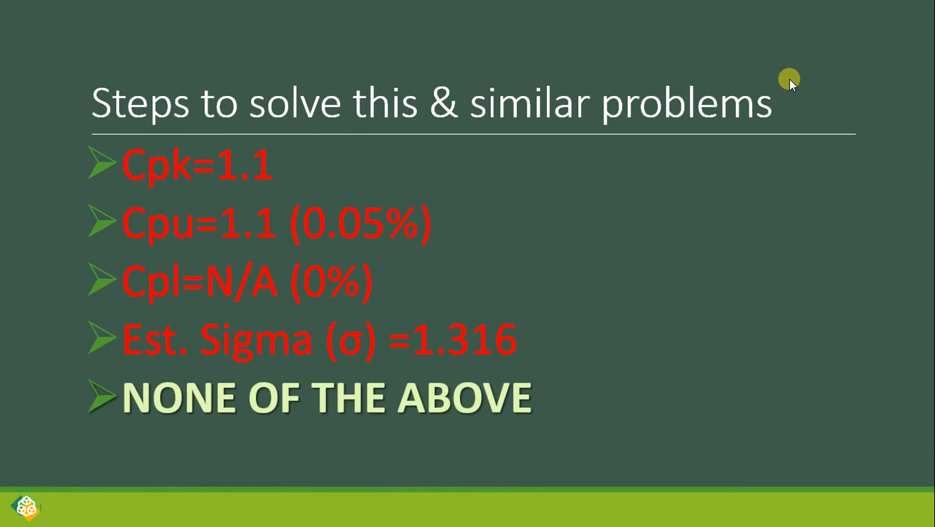
key("Right")
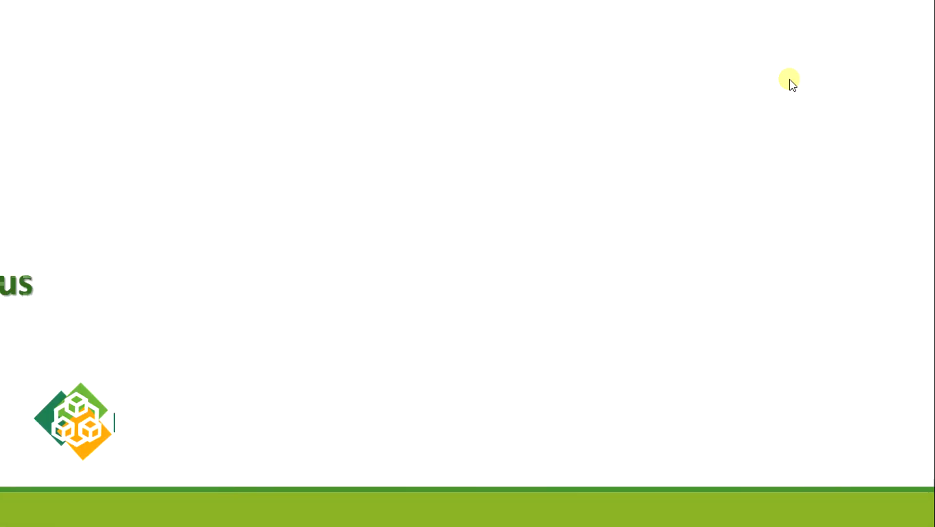